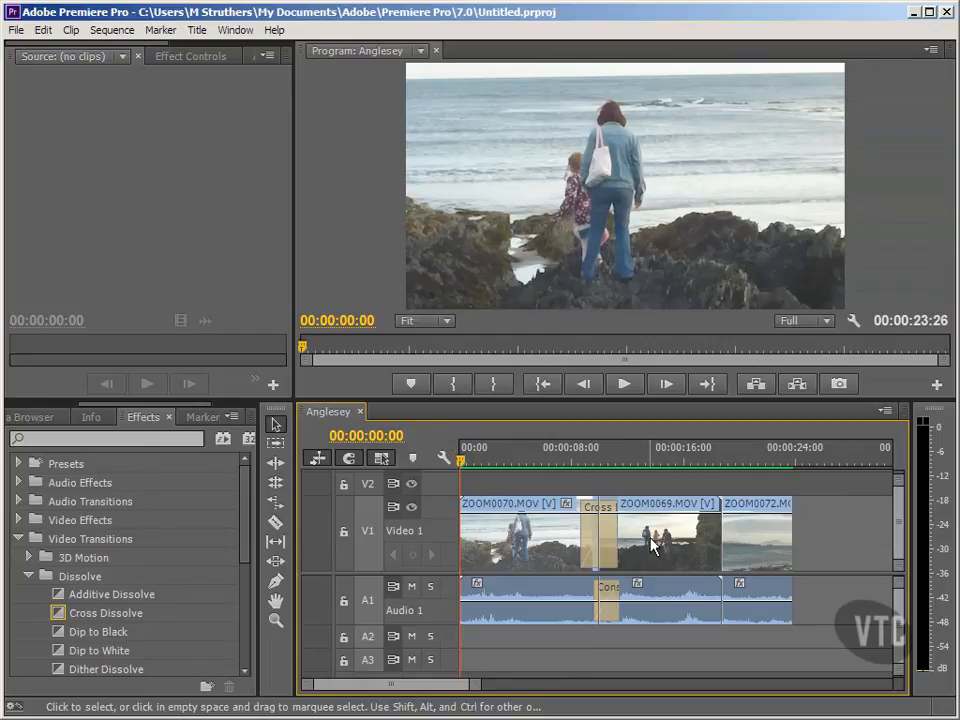
- Open the effect settings of the Cross Dissolve between ZOOM0070.MOV and ZOOM0069.MOV and enable Show Actual Sources
{"action": "left_click", "coordinate": [754, 553]}
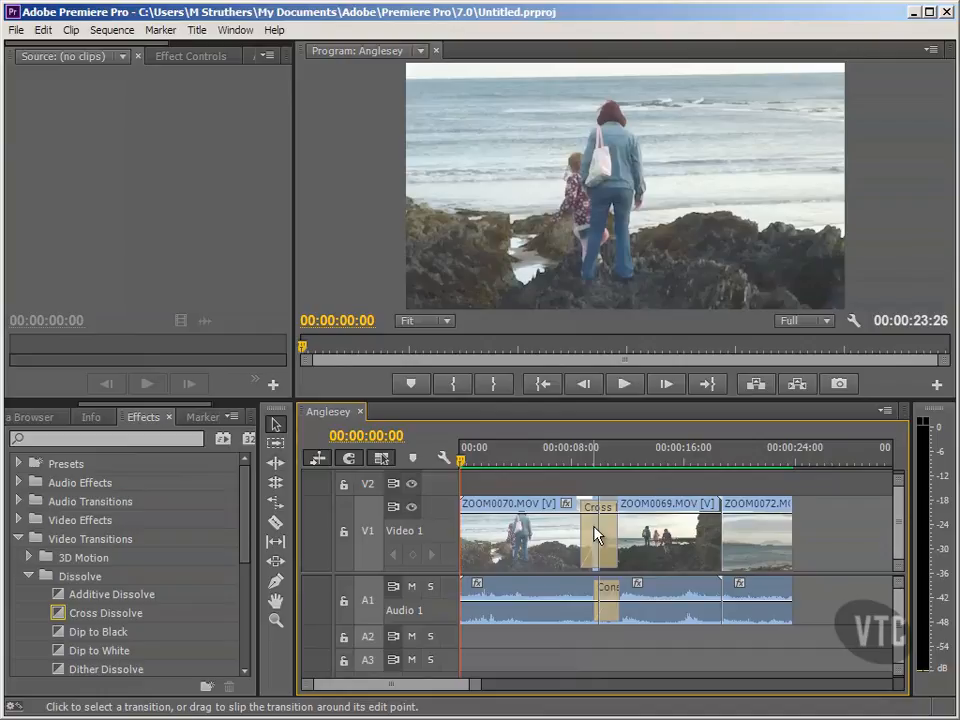
{"action": "left_click", "coordinate": [597, 535]}
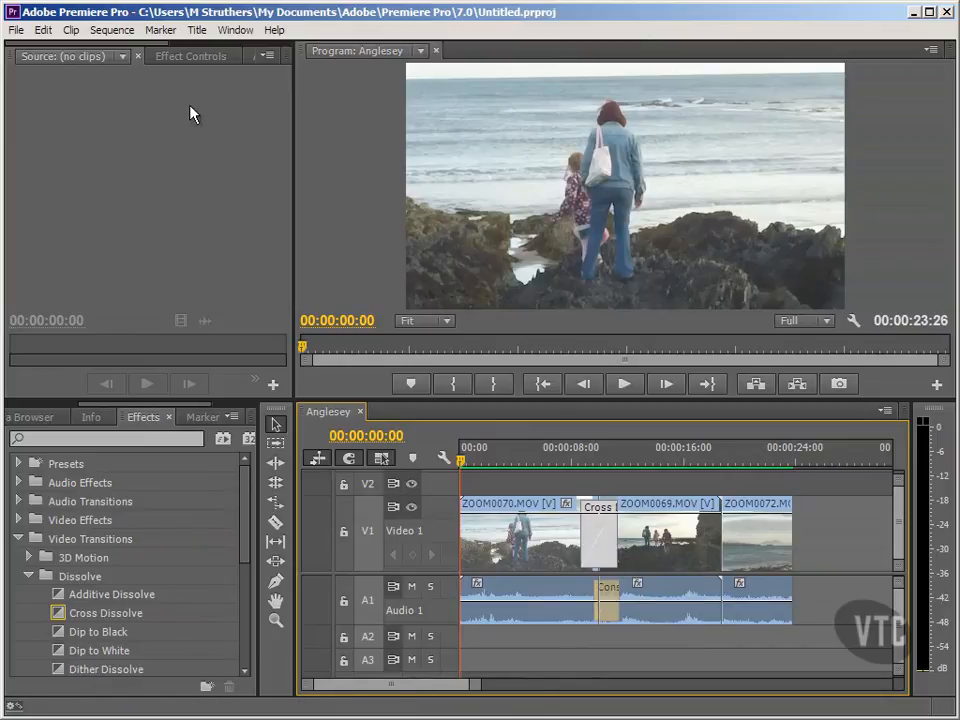
{"action": "left_click", "coordinate": [176, 57]}
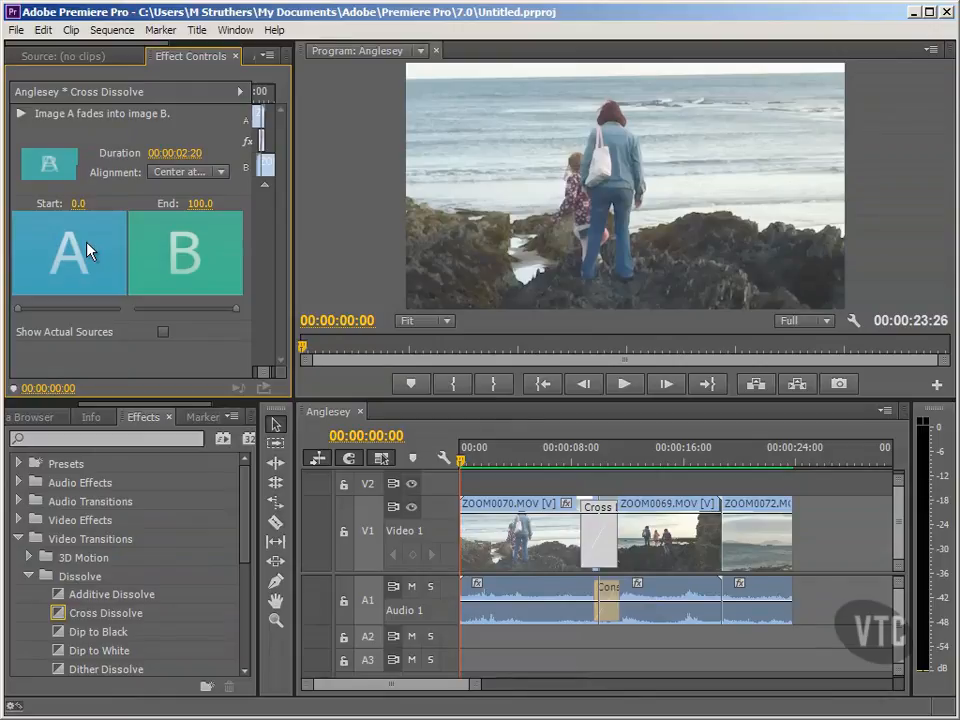
{"action": "left_click", "coordinate": [163, 332]}
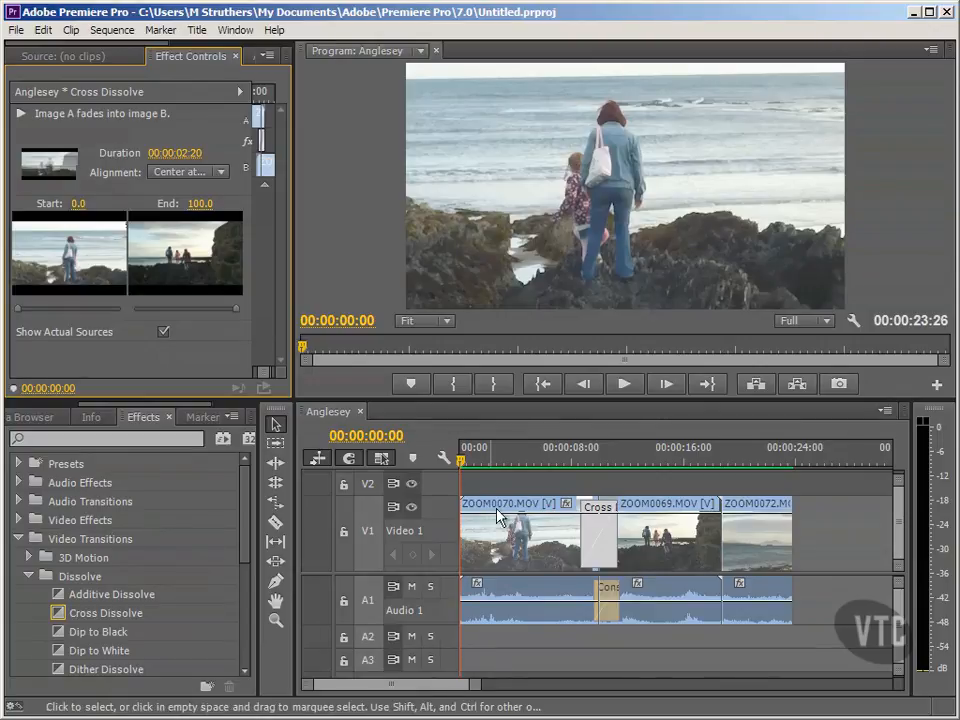
{"action": "left_click", "coordinate": [546, 487]}
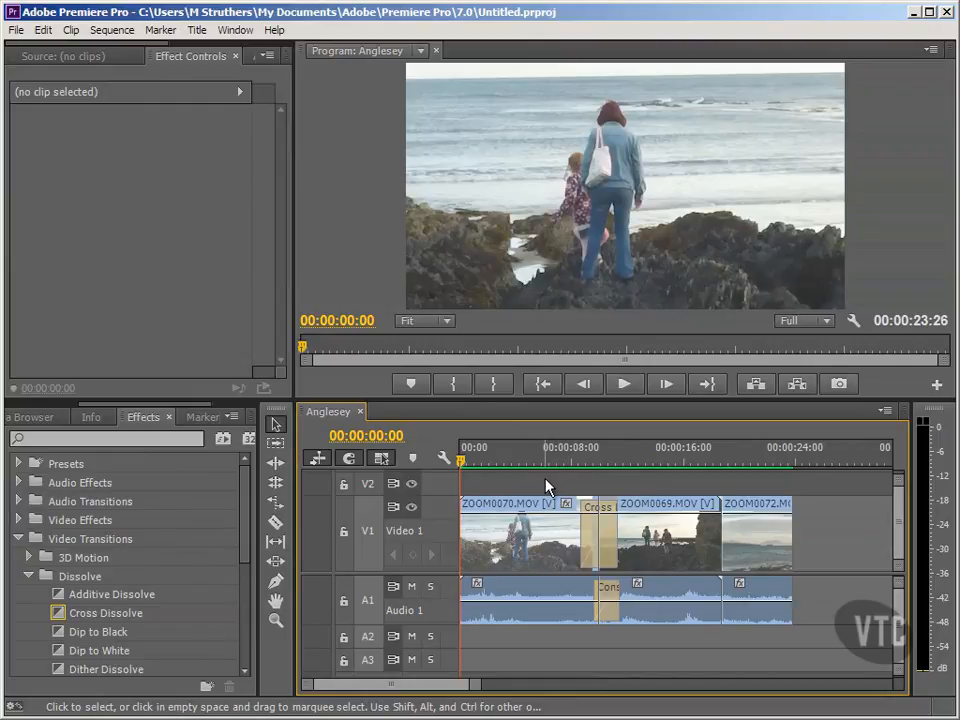
- Replace the Cross Dissolve between ZOOM0070.MOV and ZOOM0069.MOV with a Dip to White video transition
{"action": "left_click", "coordinate": [596, 530]}
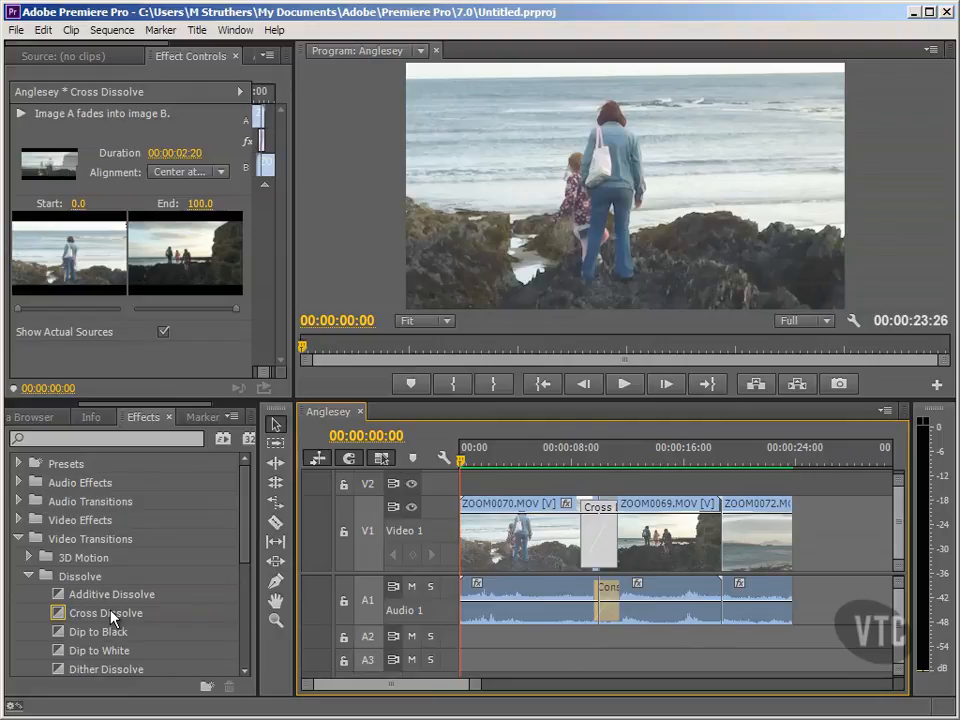
{"action": "left_click_drag", "start_coordinate": [249, 553], "coordinate": [242, 585]}
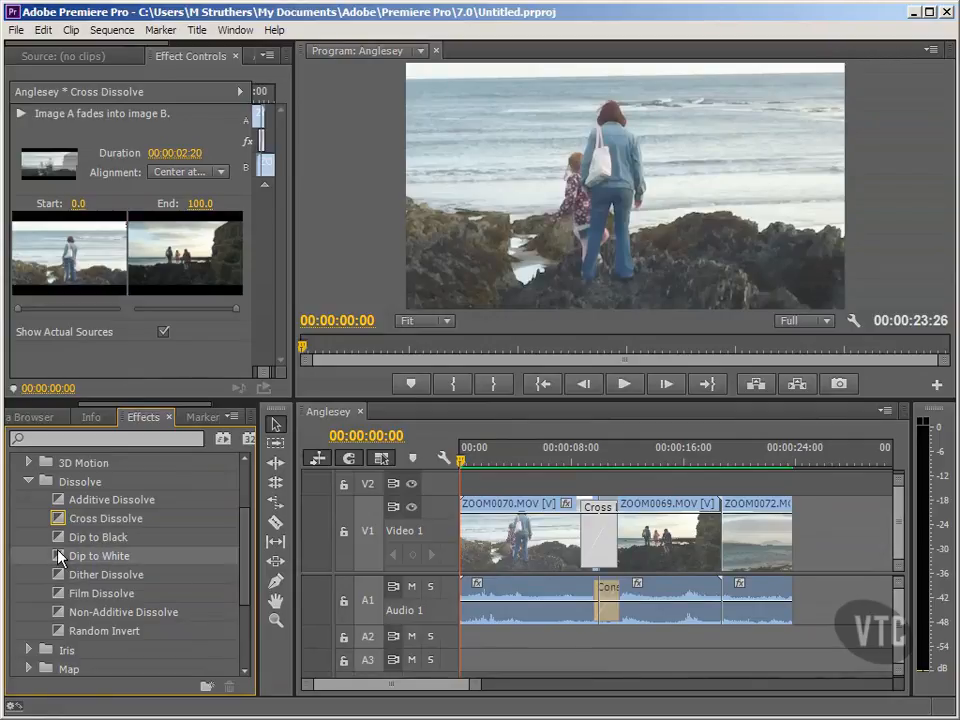
{"action": "left_click_drag", "start_coordinate": [58, 555], "coordinate": [607, 540]}
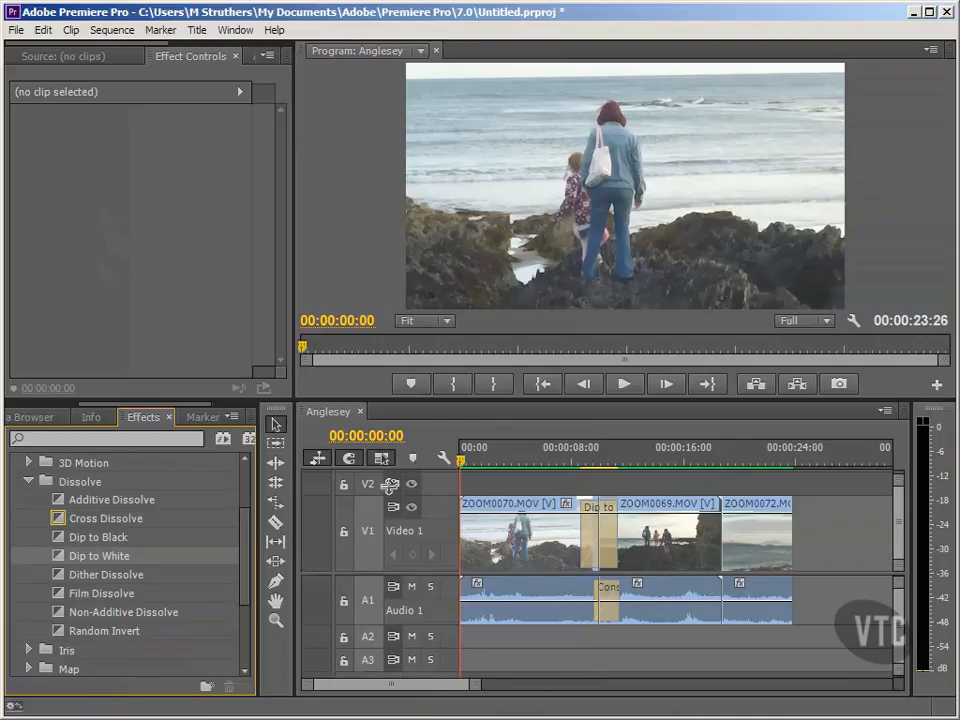
- Play and stop the thumbnail preview of the Dip to White transition, and clear the selection
{"action": "left_click", "coordinate": [598, 535]}
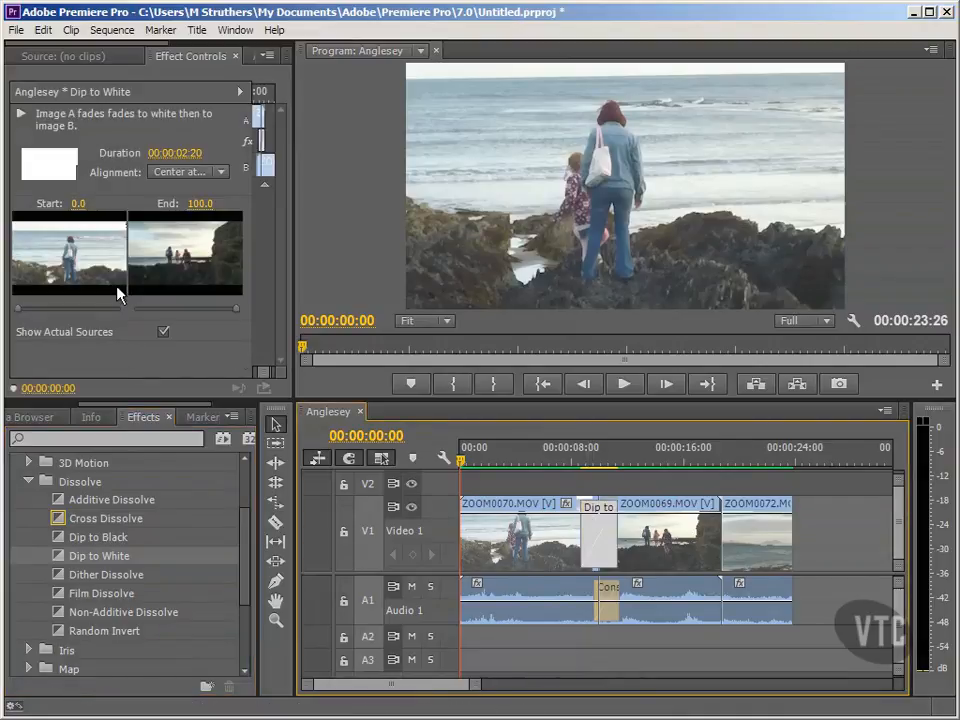
{"action": "left_click", "coordinate": [22, 117]}
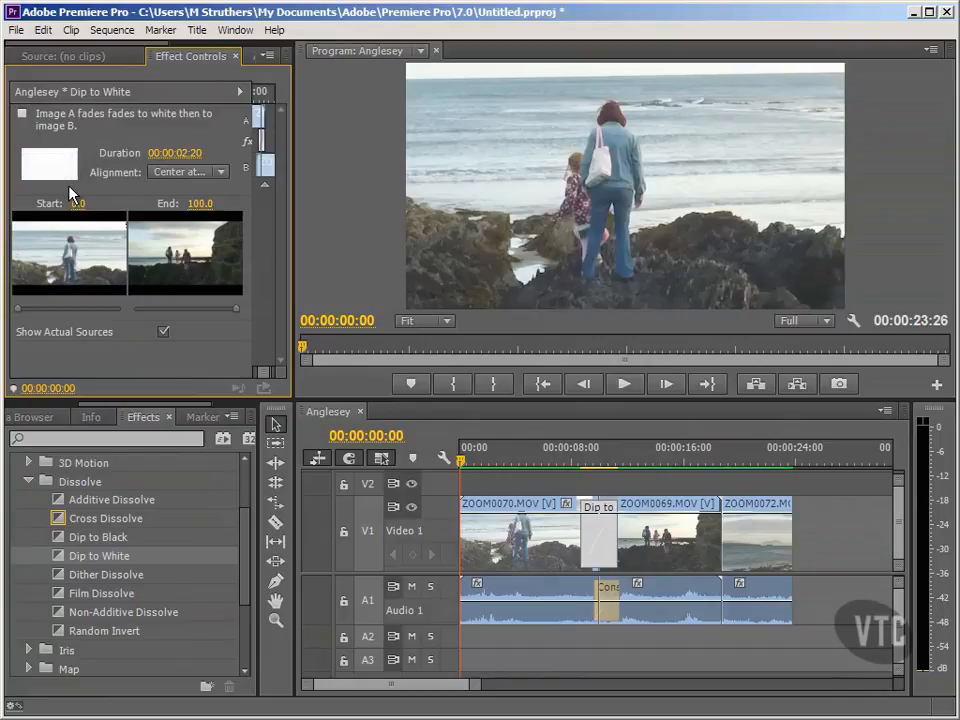
{"action": "left_click", "coordinate": [21, 115]}
{"action": "left_click", "coordinate": [535, 491]}
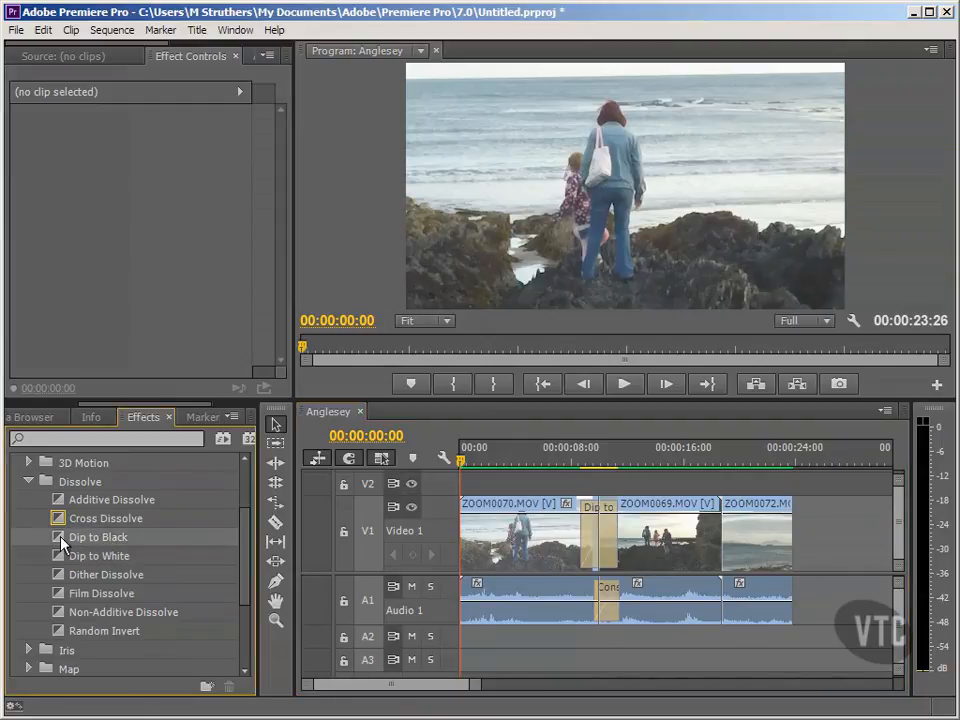
- Add Dip to Black at the start of ZOOM0070.MOV and the end of ZOOM0072.MOV, and play the ending fade
{"action": "left_click_drag", "start_coordinate": [62, 543], "coordinate": [470, 533]}
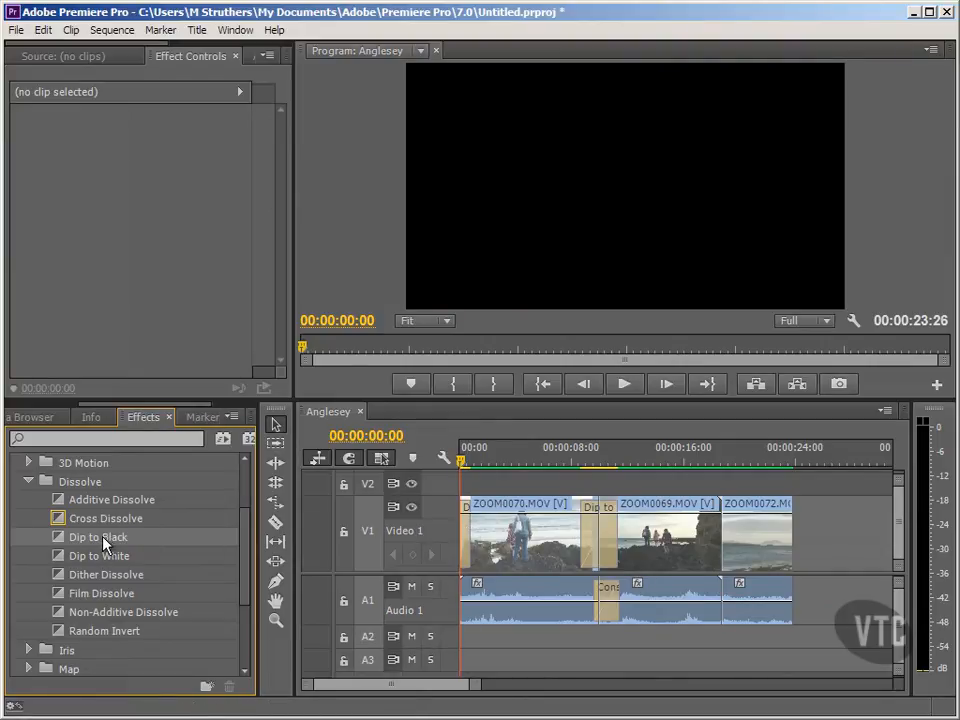
{"action": "left_click_drag", "start_coordinate": [77, 542], "coordinate": [787, 541]}
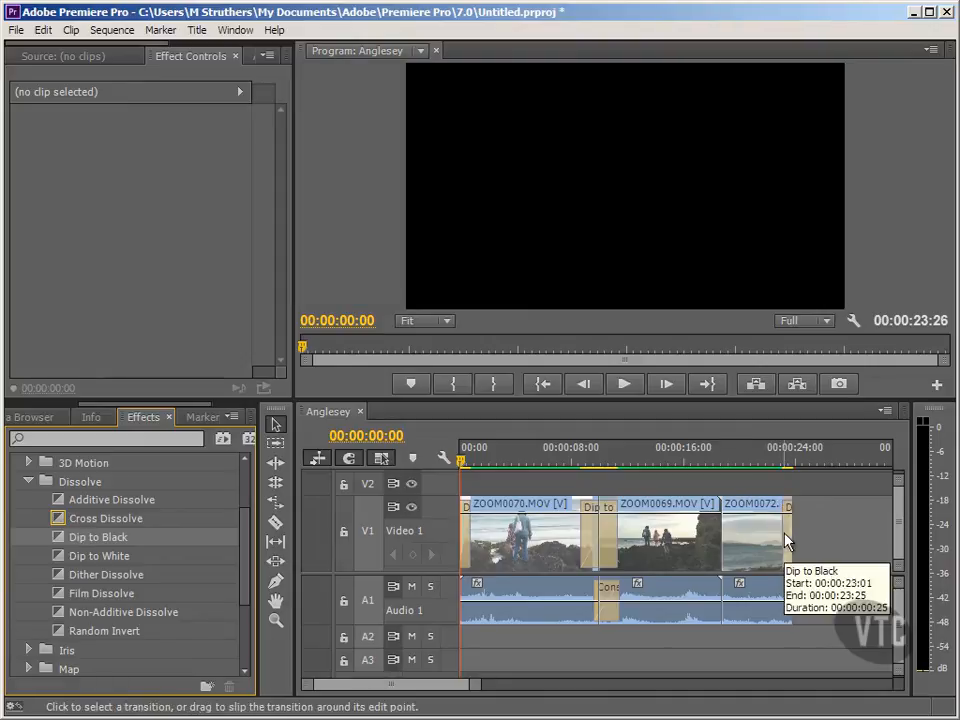
{"action": "left_click", "coordinate": [774, 462]}
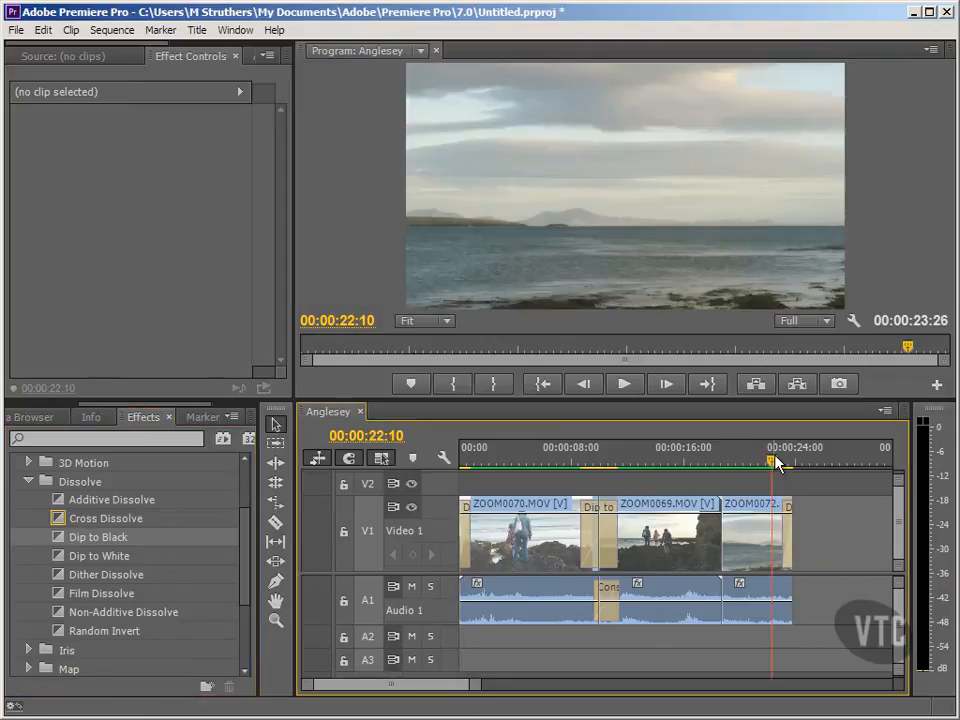
{"action": "left_click", "coordinate": [630, 388]}
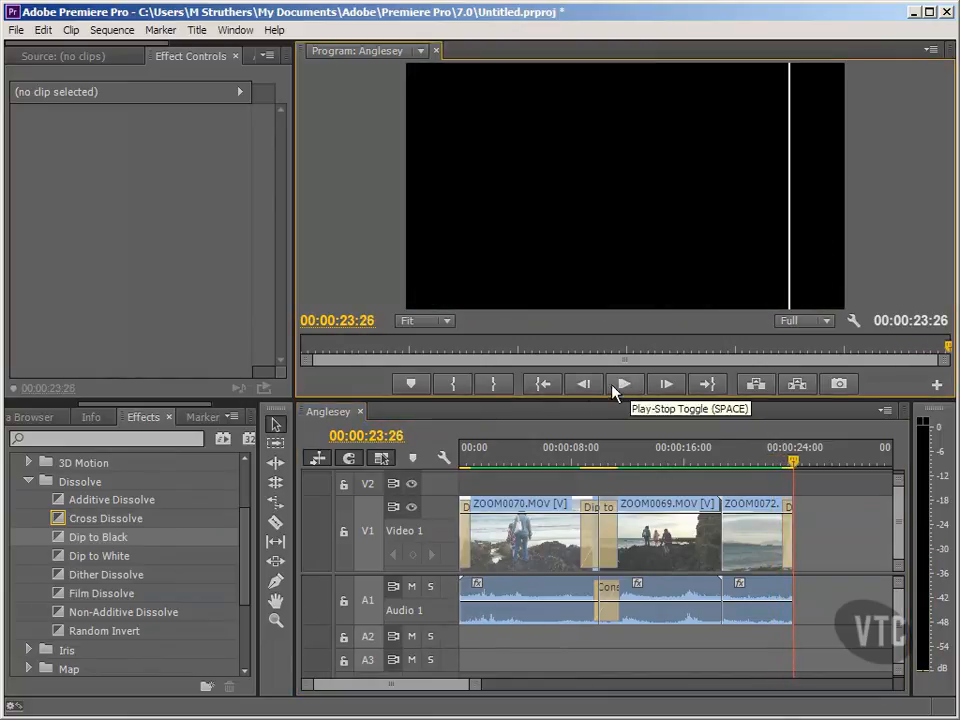
{"action": "left_click", "coordinate": [553, 388]}
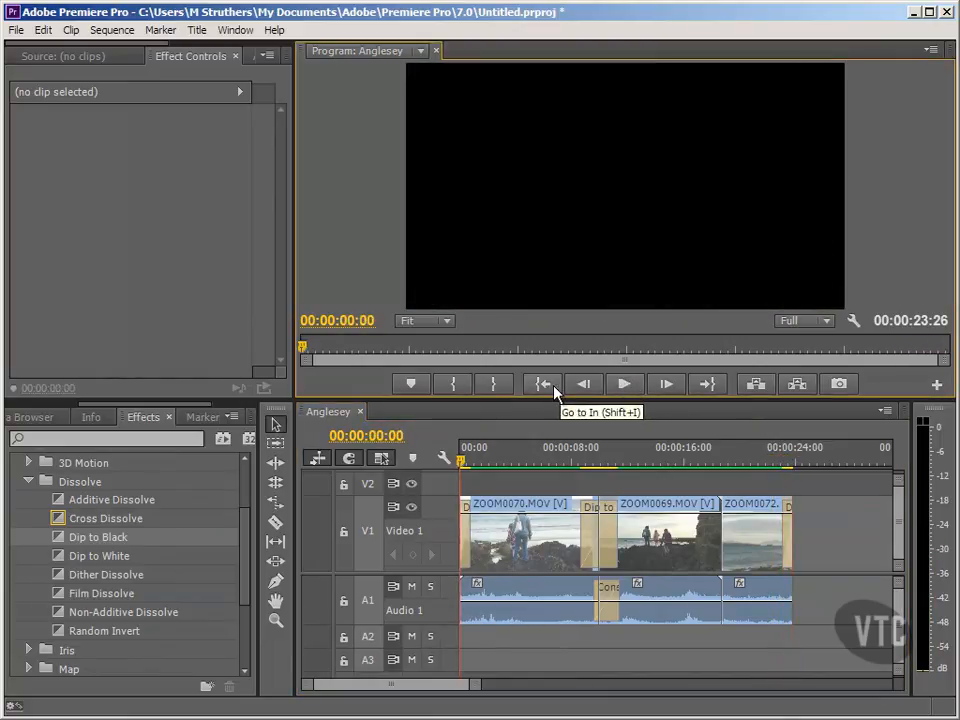
{"action": "left_click", "coordinate": [525, 488]}
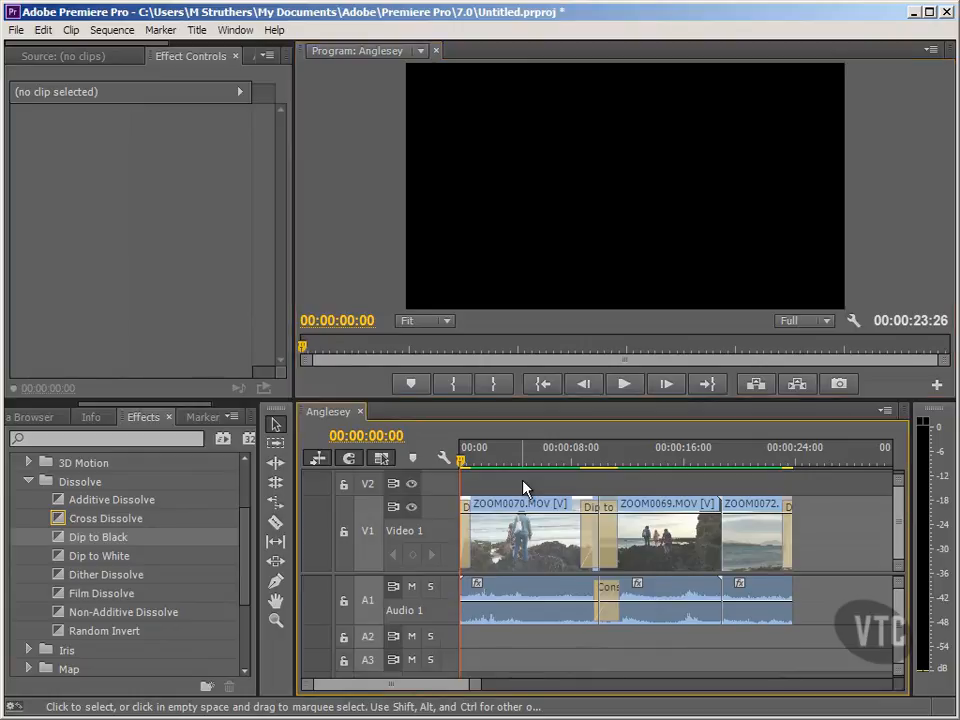
- Delete the Dip to Black transitions at the start of the first clip and the end of the last clip
{"action": "left_click", "coordinate": [465, 532]}
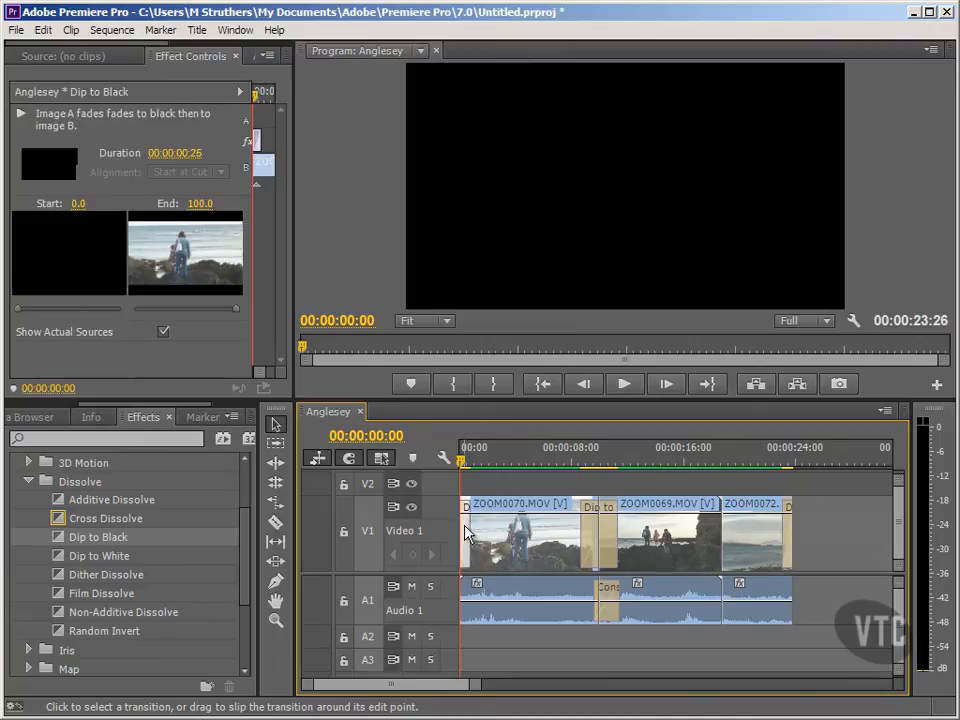
{"action": "key", "text": "Delete"}
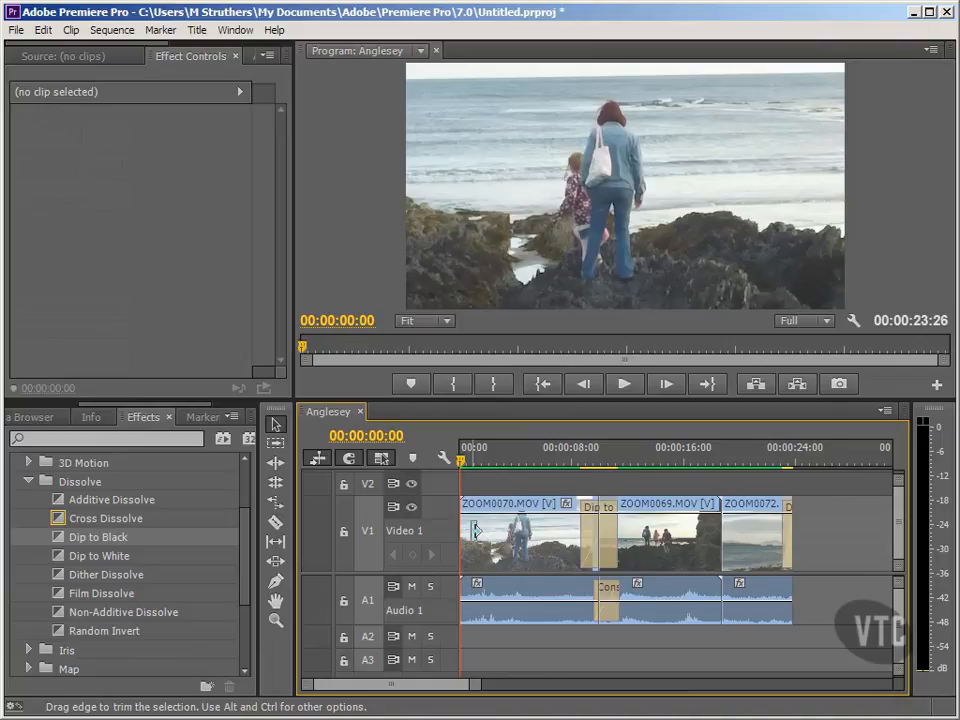
{"action": "left_click", "coordinate": [787, 530]}
{"action": "key", "text": "Delete"}
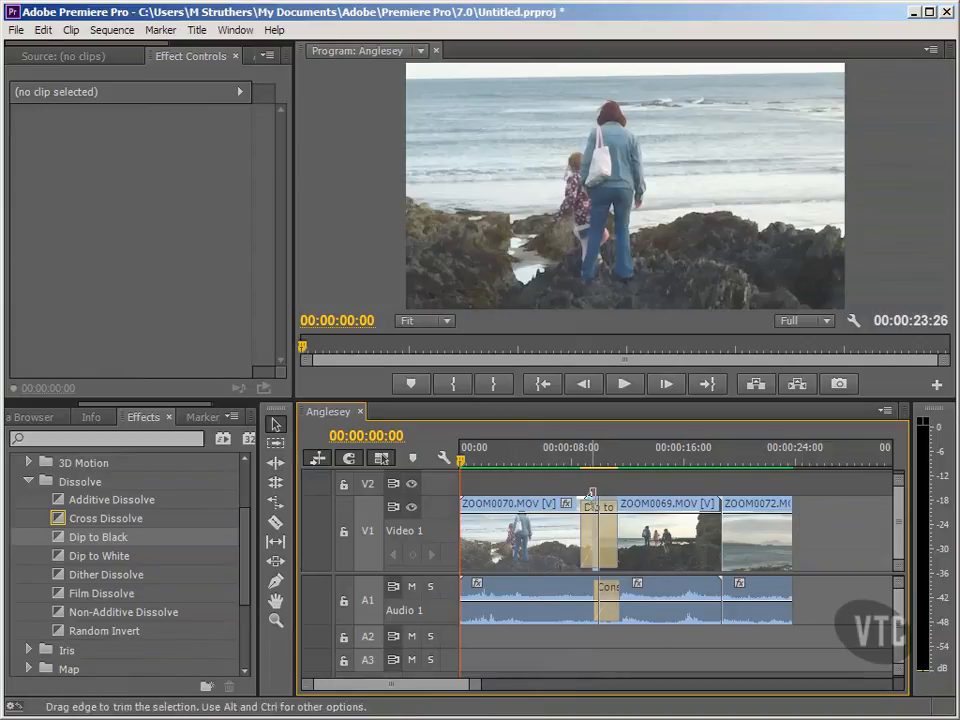
{"action": "left_click", "coordinate": [597, 529]}
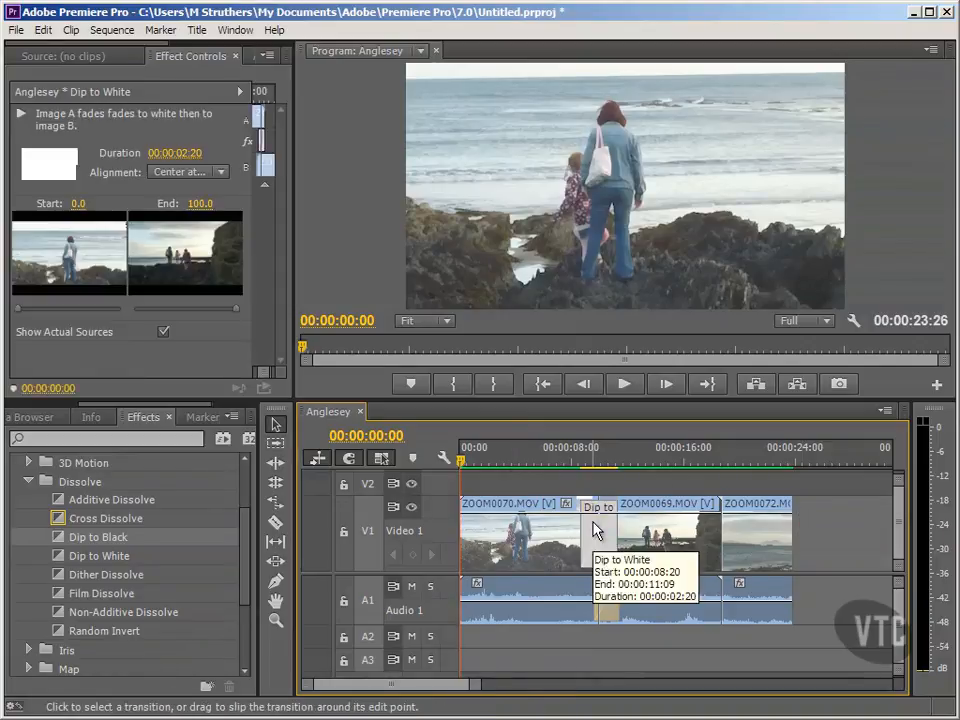
{"action": "right_click", "coordinate": [597, 529]}
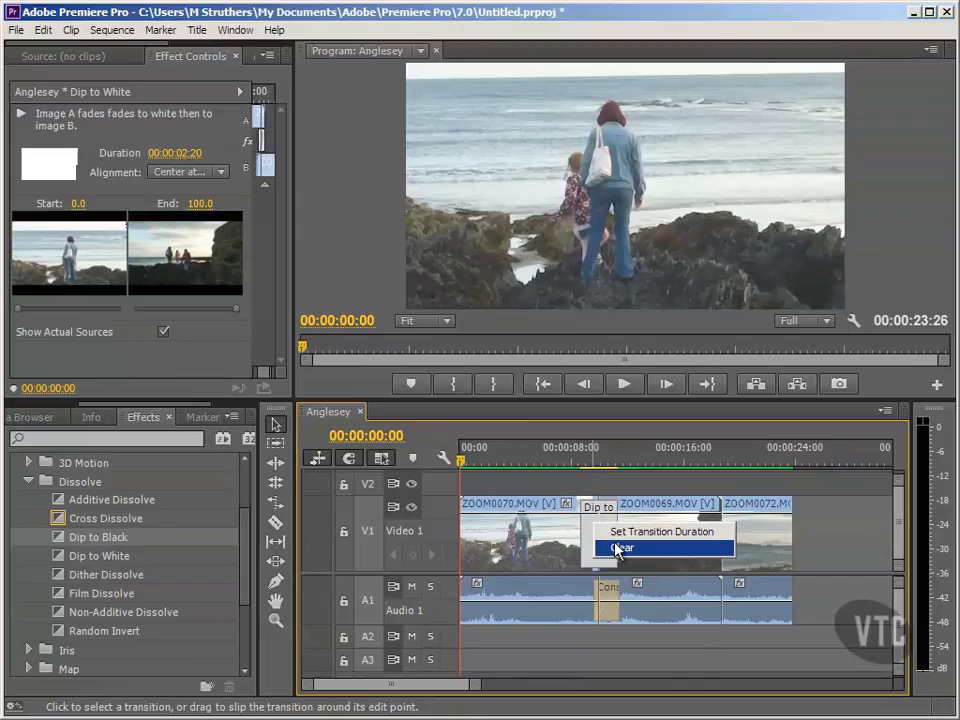
{"action": "left_click", "coordinate": [591, 521]}
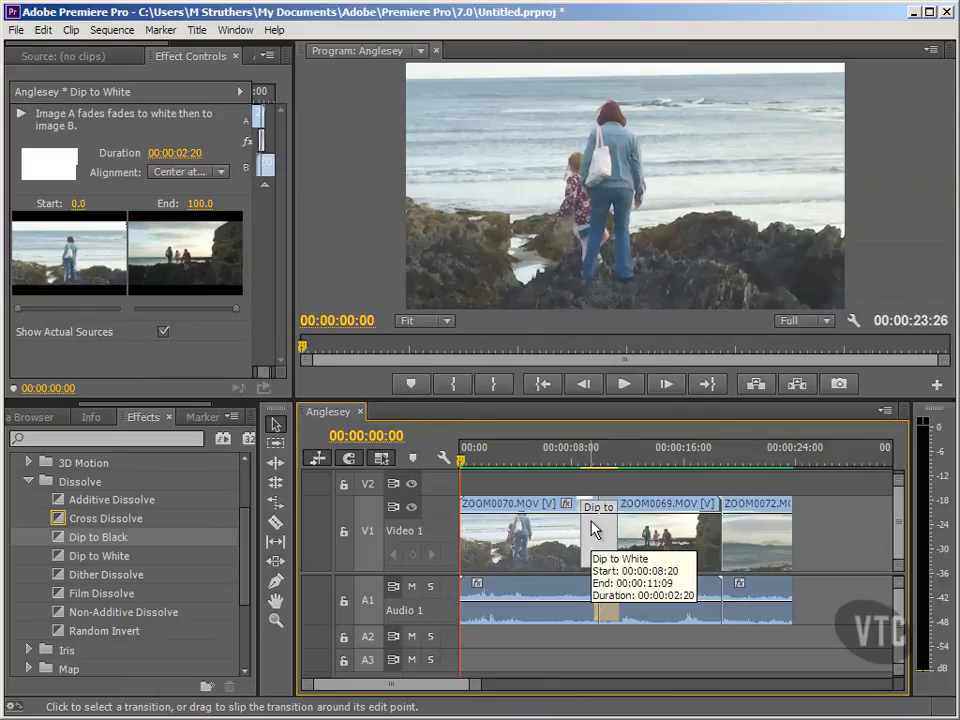
{"action": "left_click", "coordinate": [601, 532]}
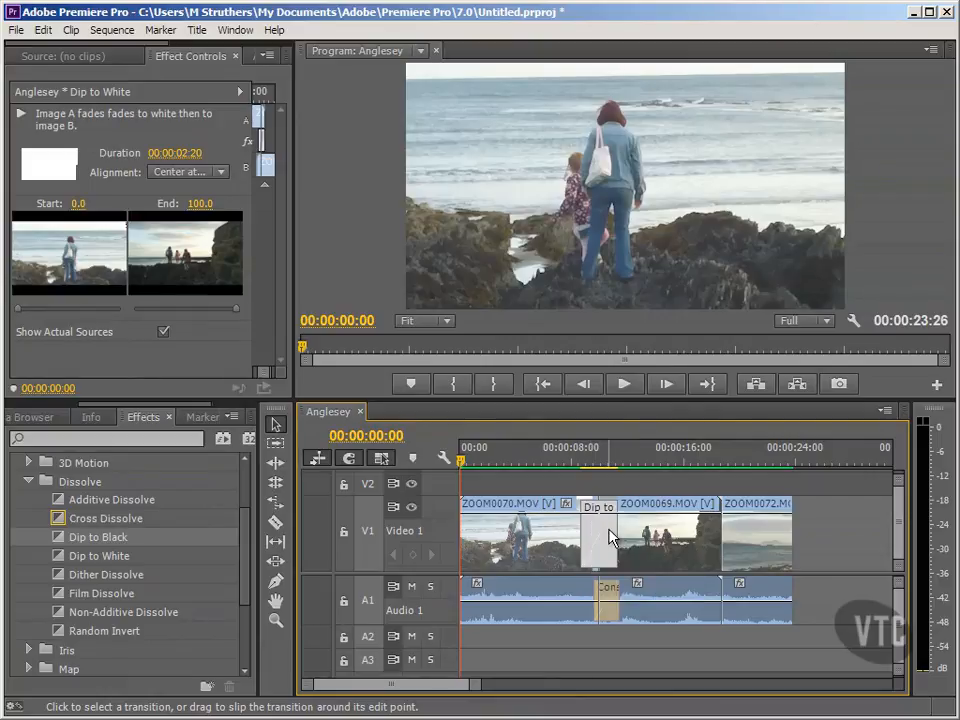
{"action": "left_click", "coordinate": [721, 490]}
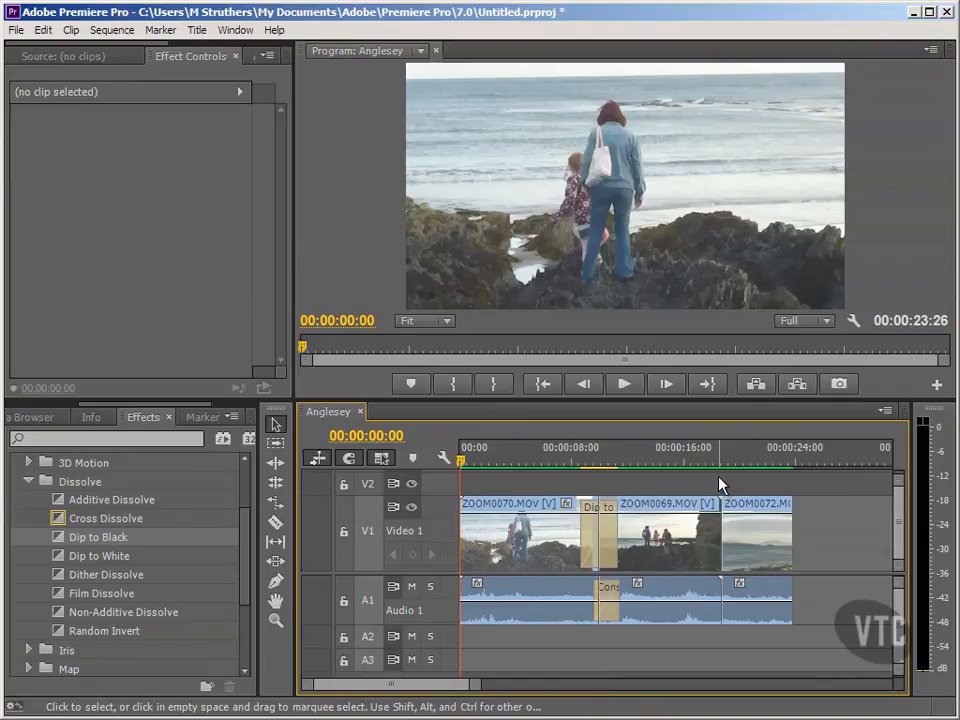
- Try the default video transition at the cut between ZOOM0069.MOV and ZOOM0072.MOV, and delete it
{"action": "left_click", "coordinate": [711, 456]}
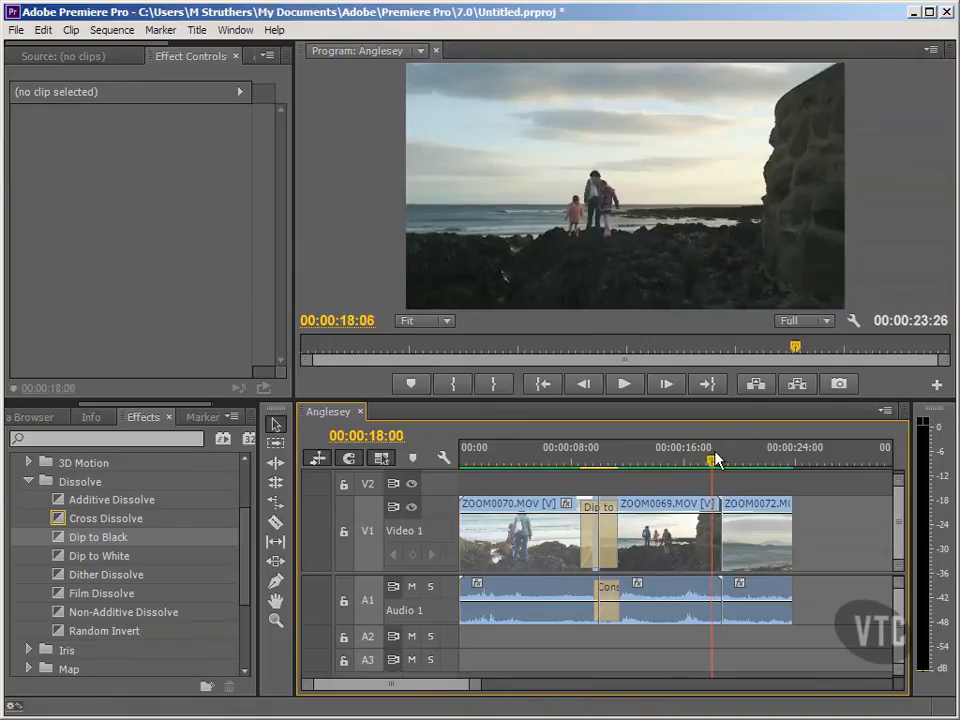
{"action": "left_click_drag", "start_coordinate": [713, 456], "coordinate": [722, 457]}
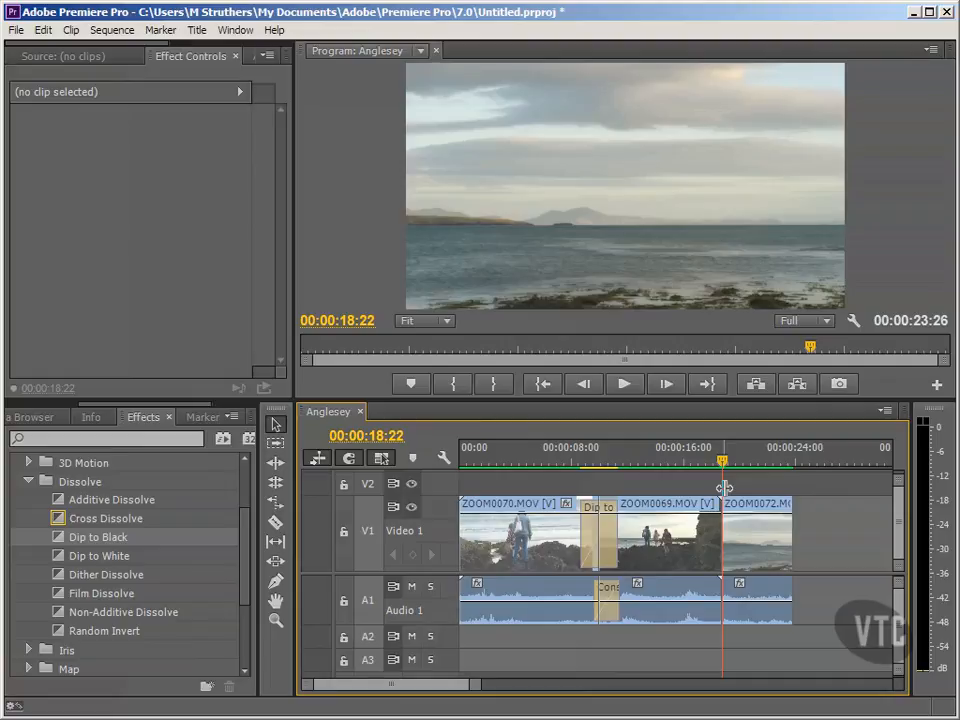
{"action": "key", "text": "ctrl+d"}
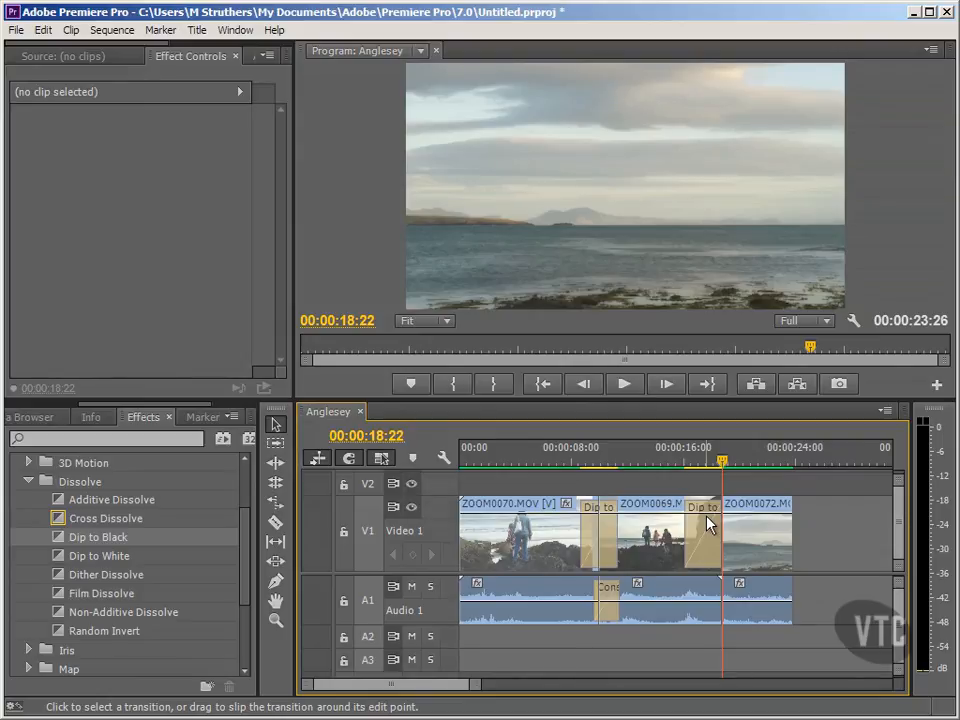
{"action": "mouse_move", "coordinate": [710, 525]}
{"action": "left_mouse_down"}
{"action": "mouse_move", "coordinate": [729, 525]}
{"action": "mouse_move", "coordinate": [714, 510]}
{"action": "mouse_move", "coordinate": [722, 514]}
{"action": "mouse_move", "coordinate": [706, 535]}
{"action": "left_mouse_up"}
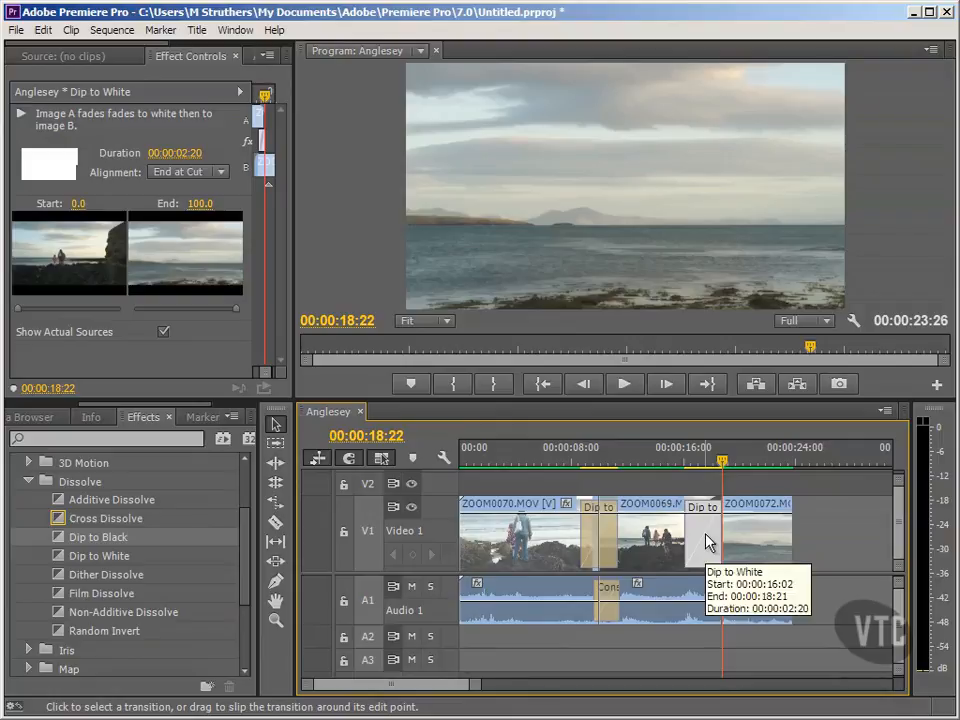
{"action": "key", "text": "Delete"}
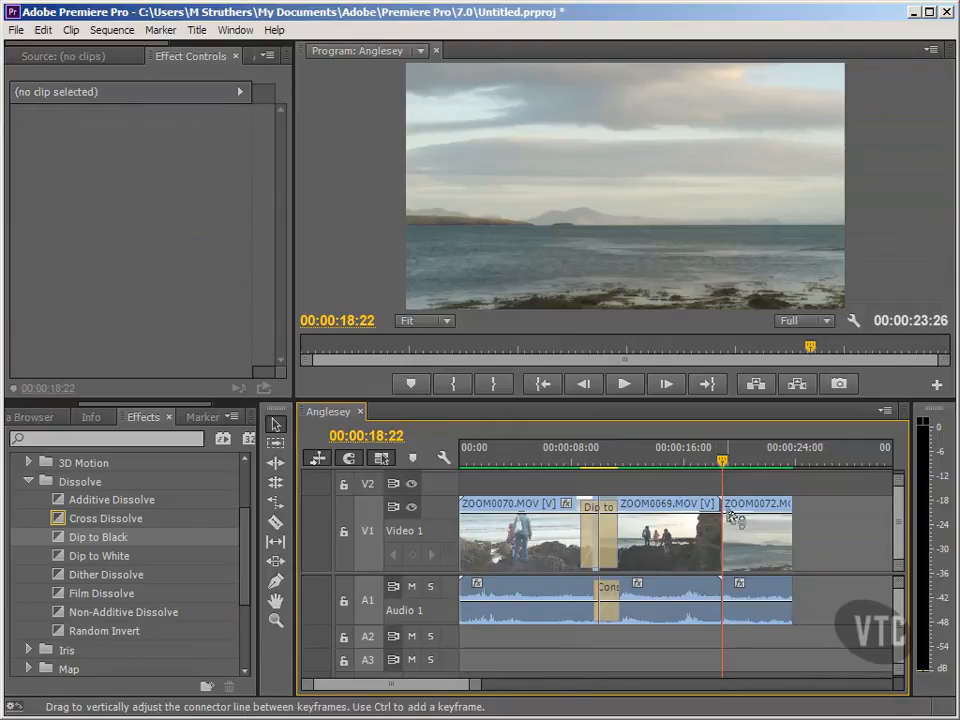
- Trim the end of ZOOM0069.MOV and the start of ZOOM0072.MOV, and ripple delete the gap between them
{"action": "left_click_drag", "start_coordinate": [729, 510], "coordinate": [704, 510]}
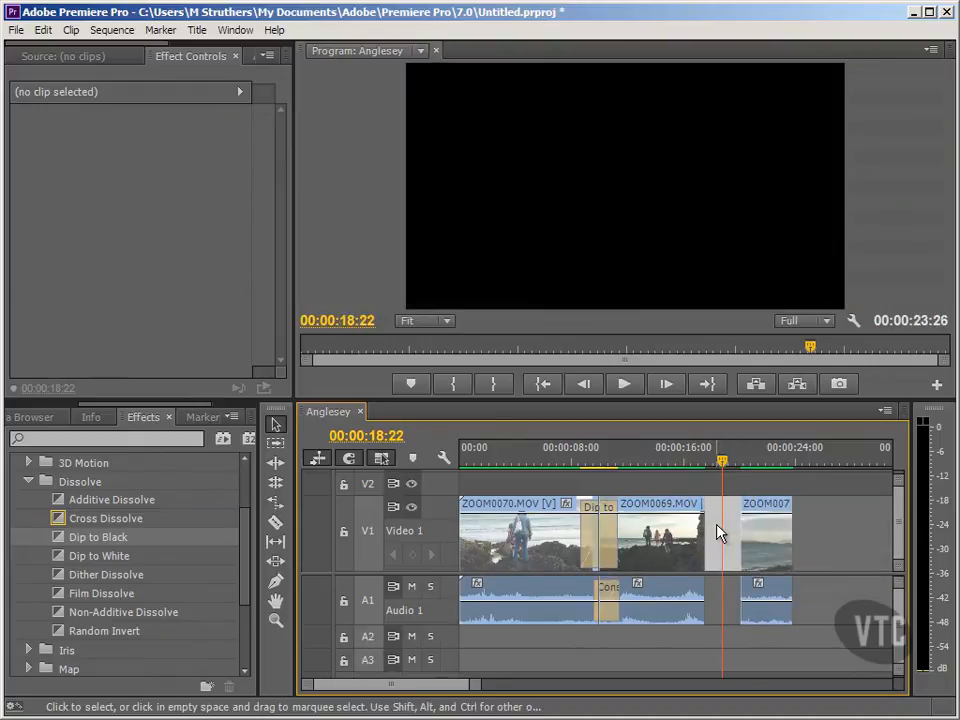
{"action": "right_click", "coordinate": [718, 533]}
{"action": "left_click", "coordinate": [731, 533]}
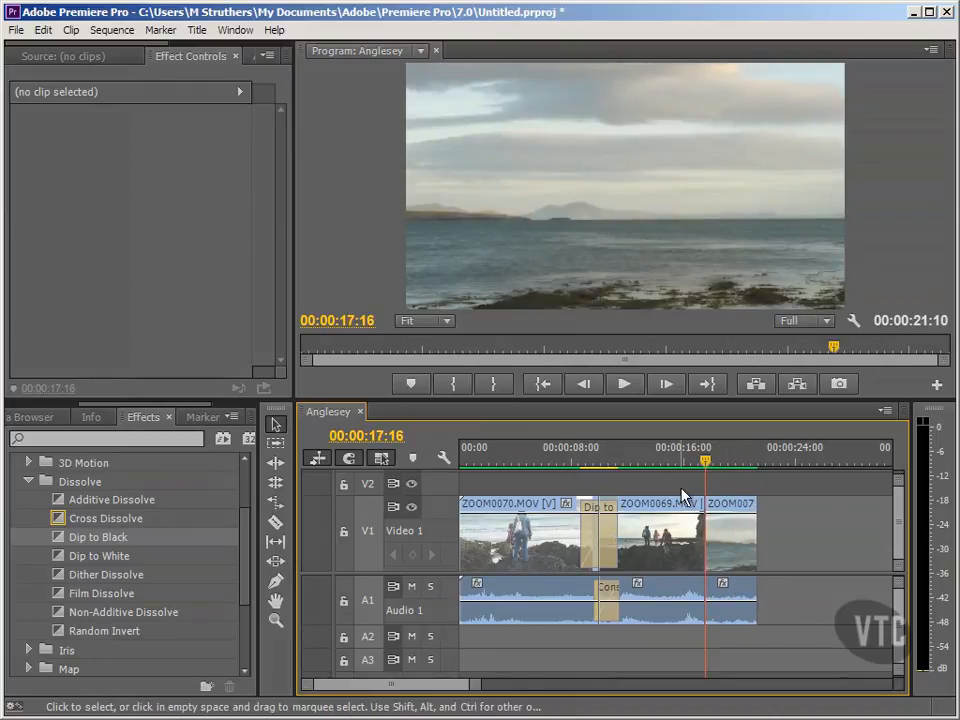
- Apply the default video transition at the cut between ZOOM0069.MOV and ZOOM0072.MOV, and move the playhead before it to 00:00:15:26
{"action": "key", "text": "ctrl+d"}
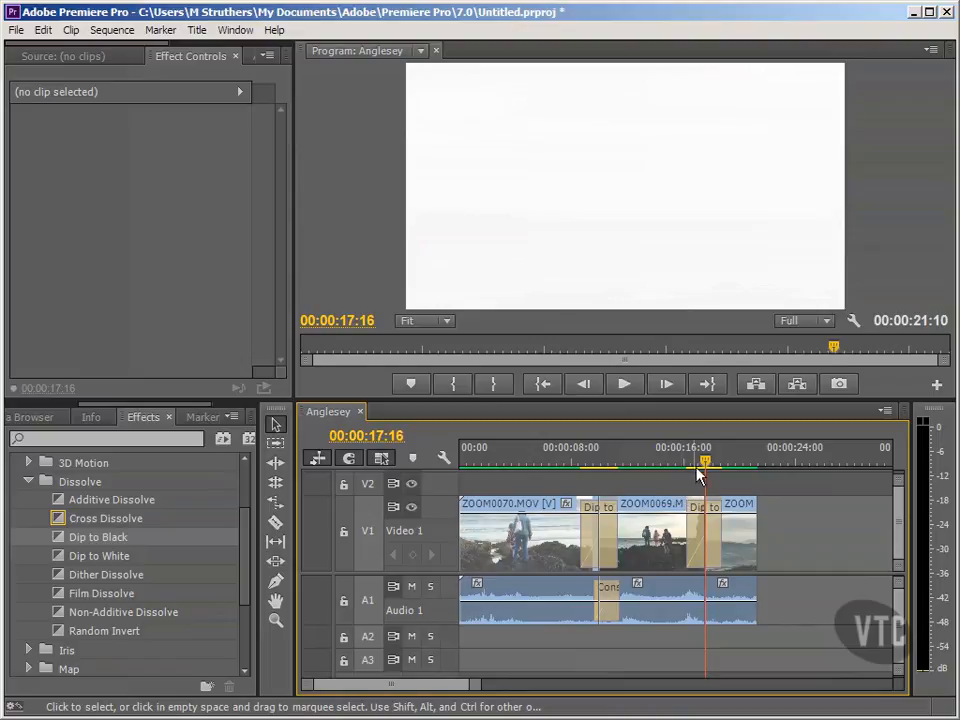
{"action": "left_click_drag", "start_coordinate": [706, 461], "coordinate": [682, 482]}
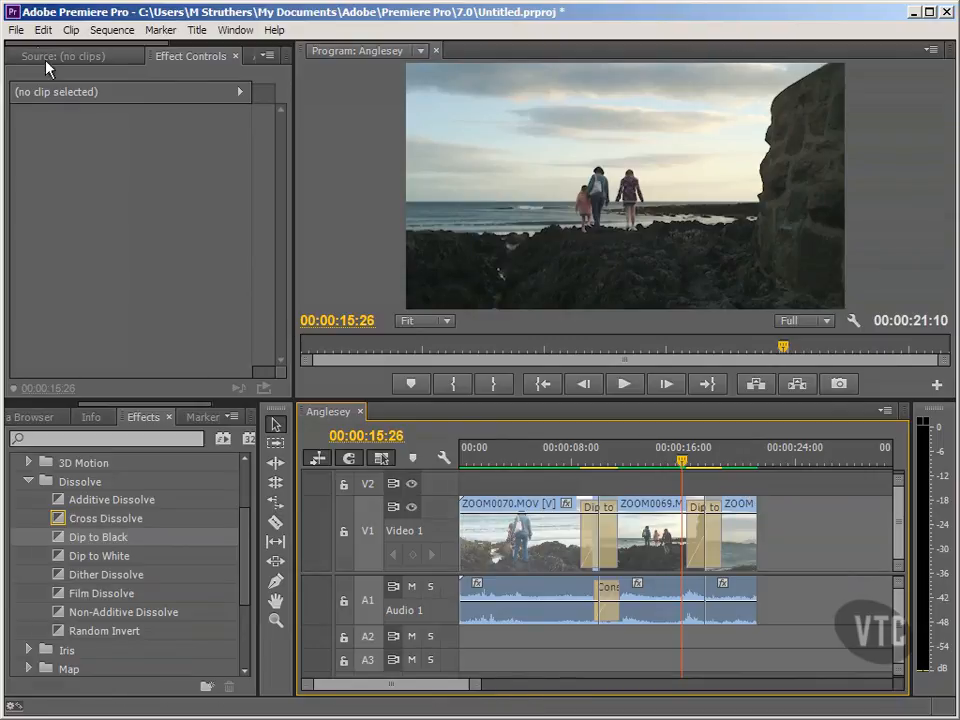
- Check the default video and audio transition durations in the General preferences, close them unchanged, and return the playhead to the sequence start
{"action": "left_click", "coordinate": [44, 30]}
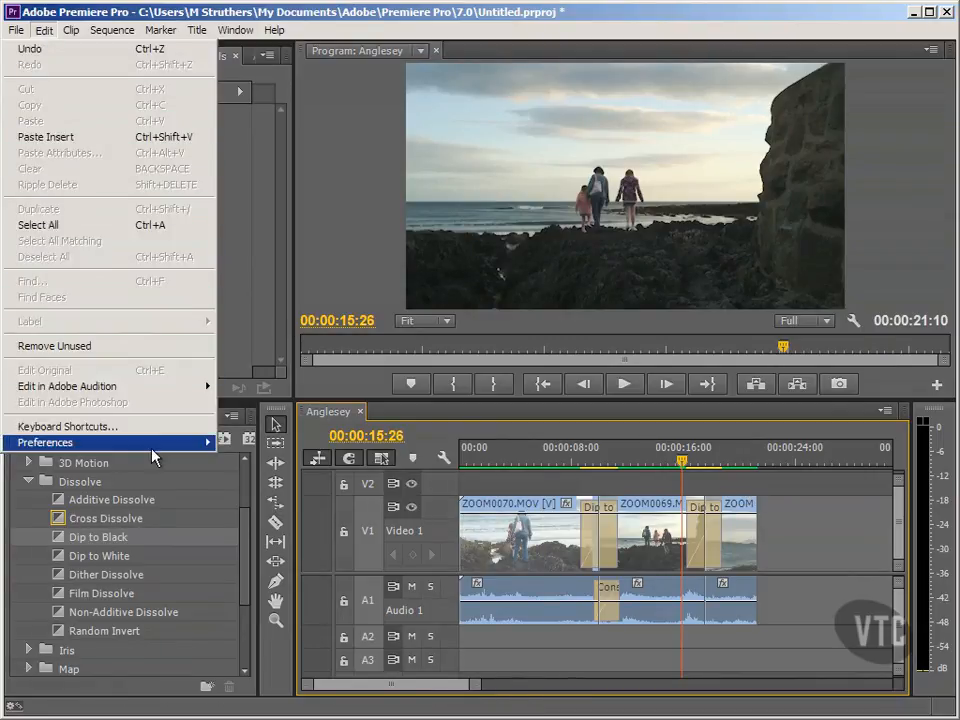
{"action": "mouse_move", "coordinate": [190, 443]}
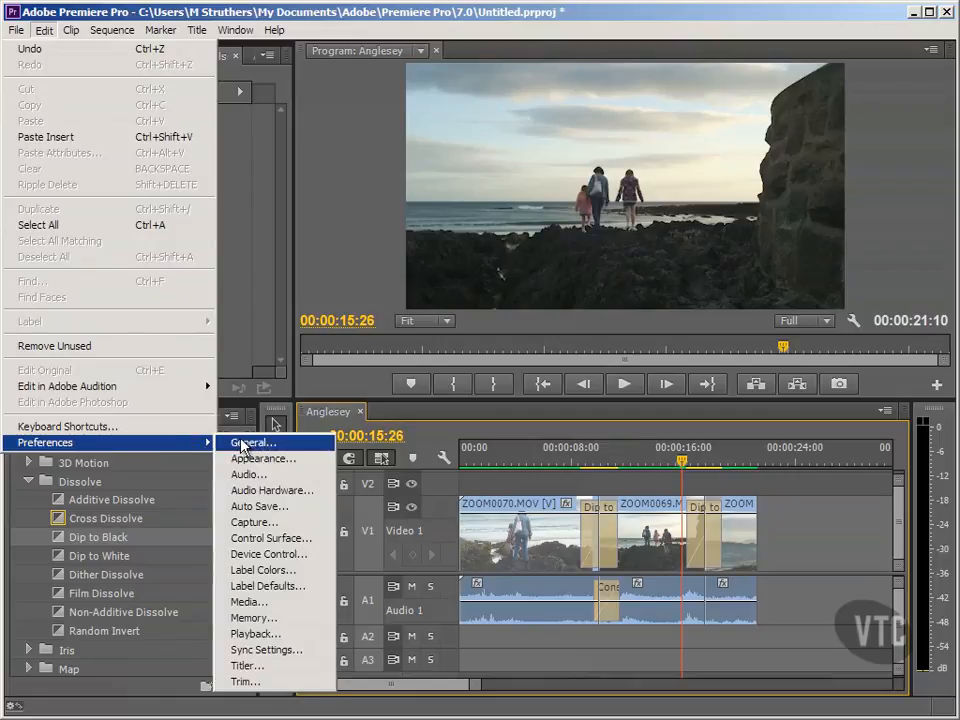
{"action": "left_click", "coordinate": [238, 443]}
{"action": "left_click", "coordinate": [216, 100]}
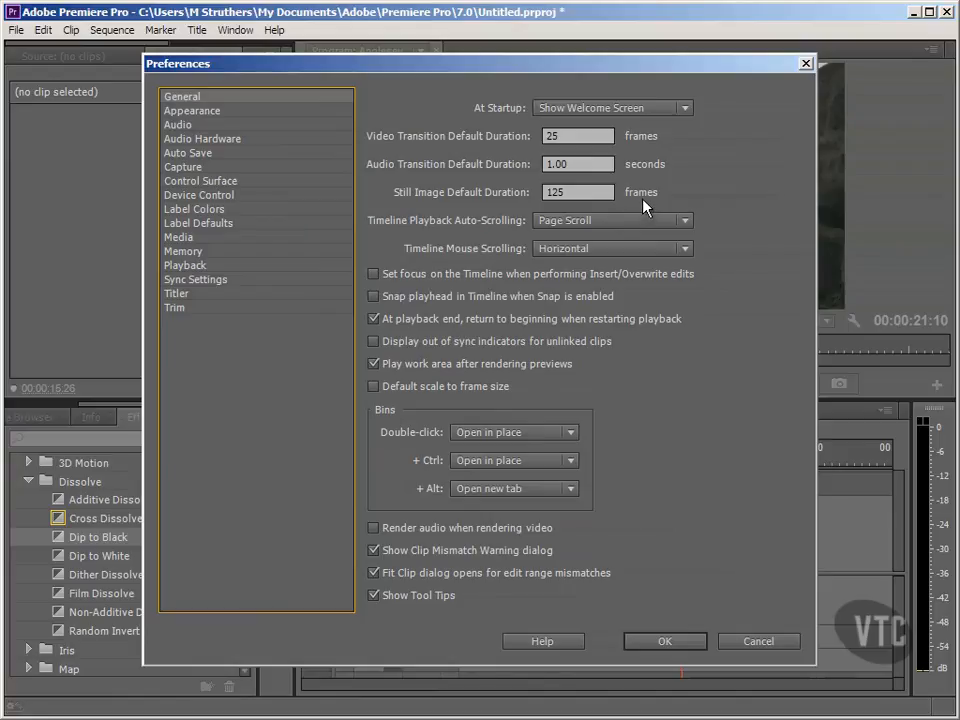
{"action": "left_click", "coordinate": [806, 66]}
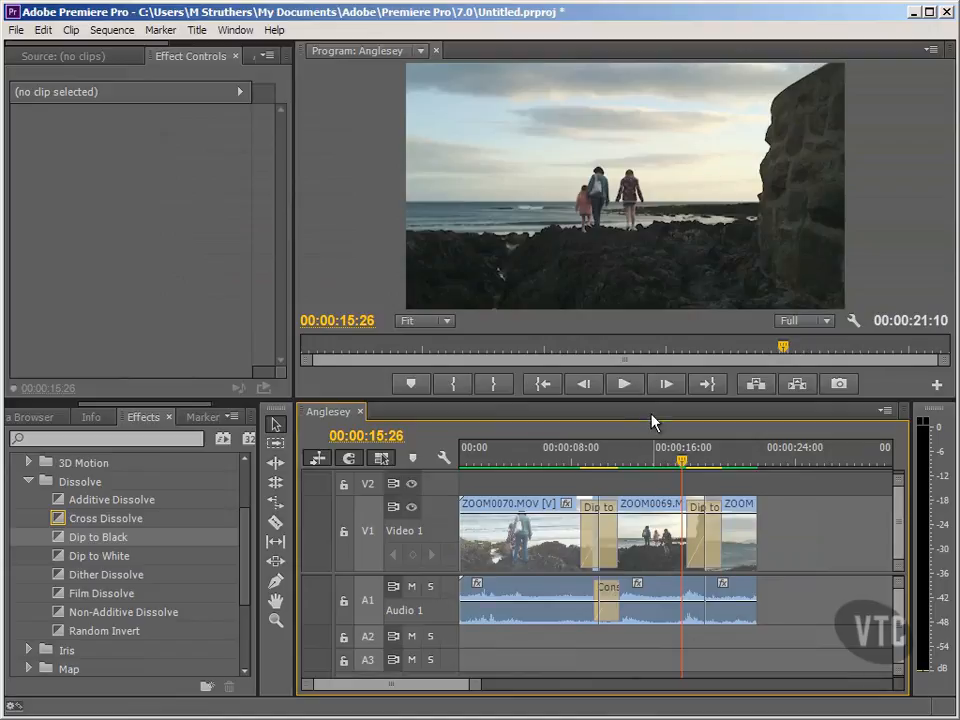
{"action": "left_click", "coordinate": [545, 384]}
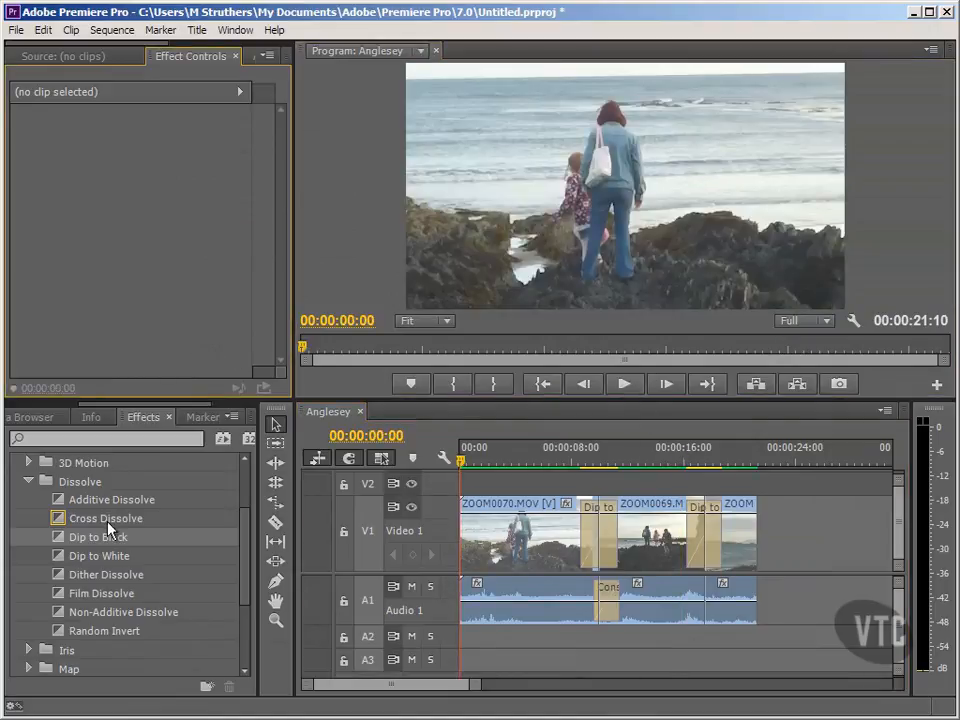
- Set Random Invert as the default video transition, and make Cross Dissolve the default again
{"action": "left_click", "coordinate": [102, 519]}
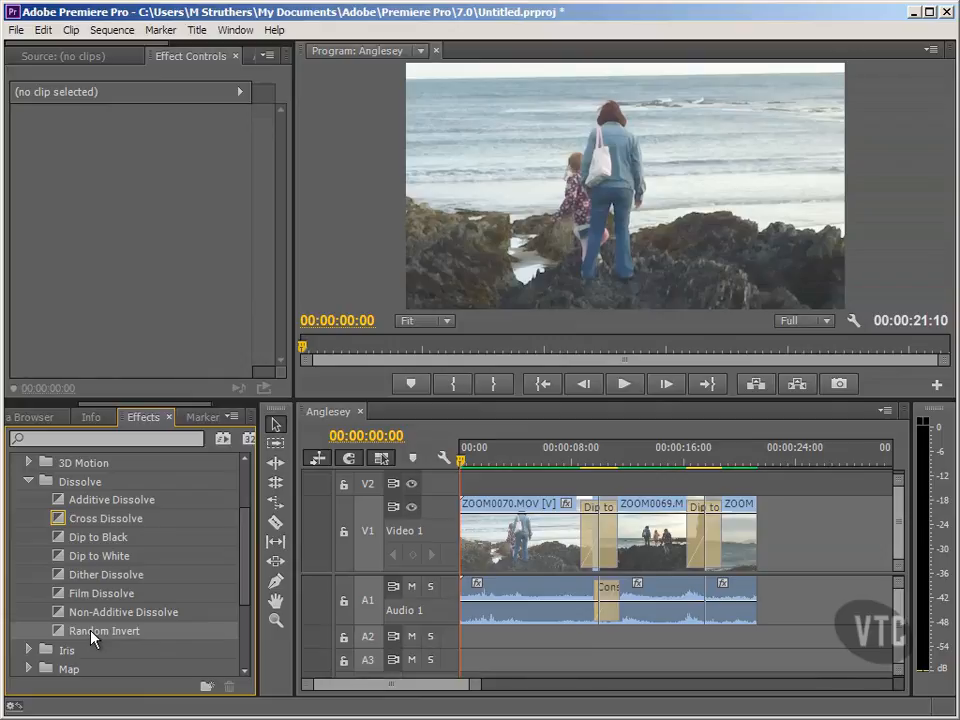
{"action": "right_click", "coordinate": [93, 638]}
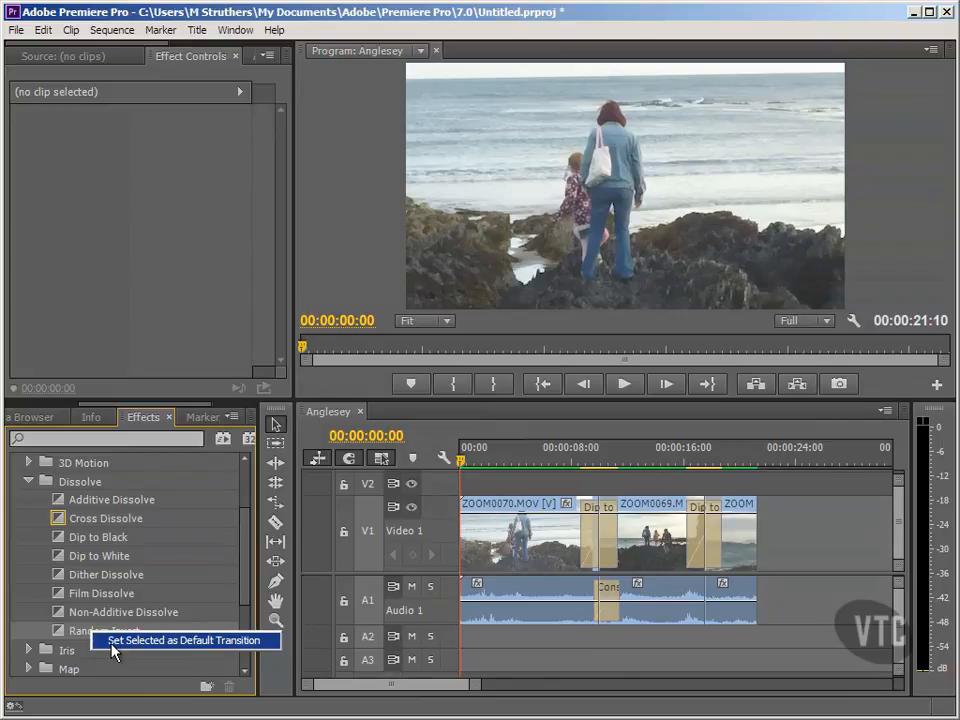
{"action": "left_click", "coordinate": [113, 646]}
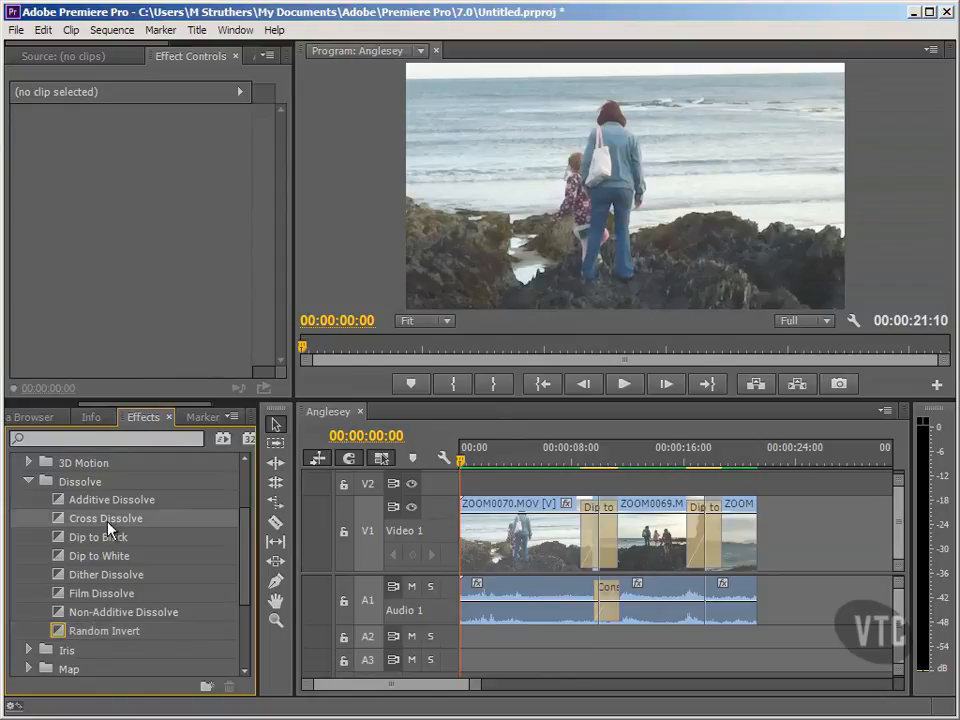
{"action": "right_click", "coordinate": [108, 523]}
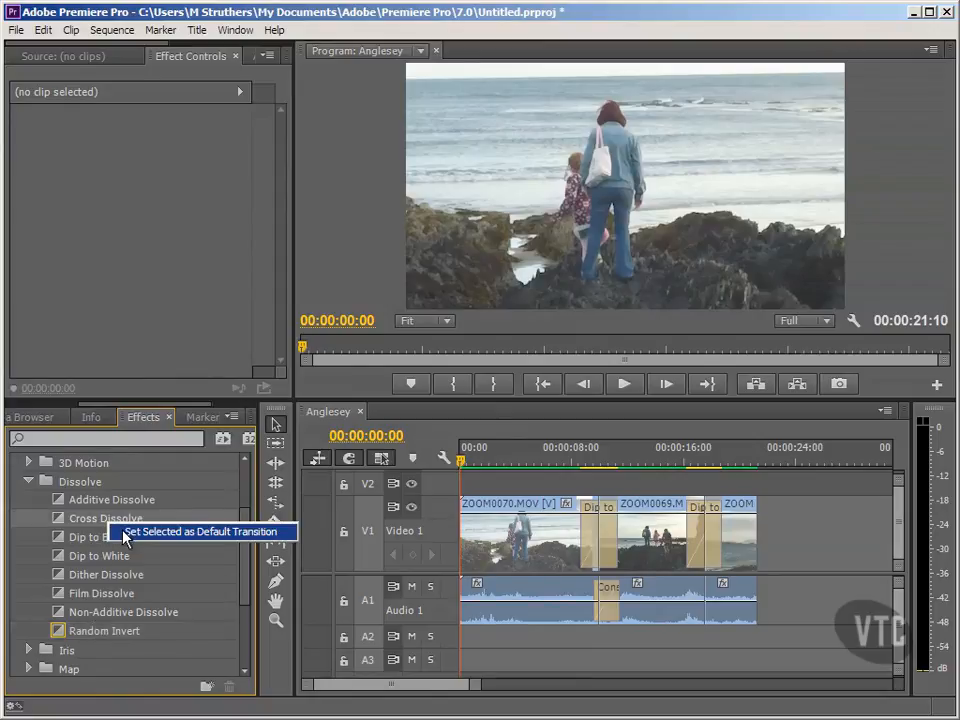
{"action": "left_click", "coordinate": [125, 533]}
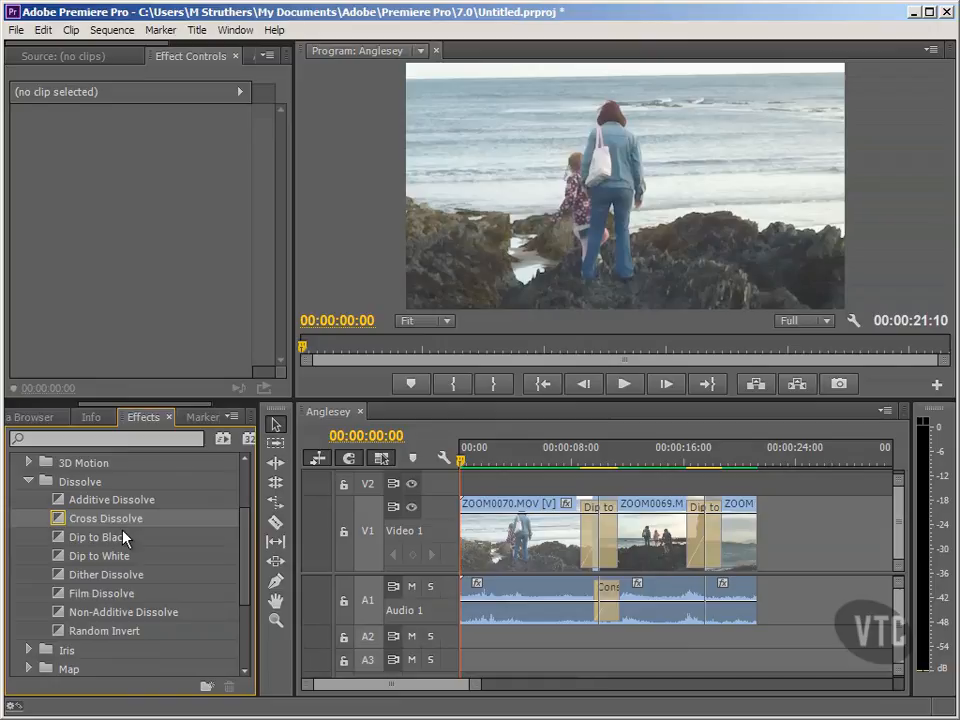